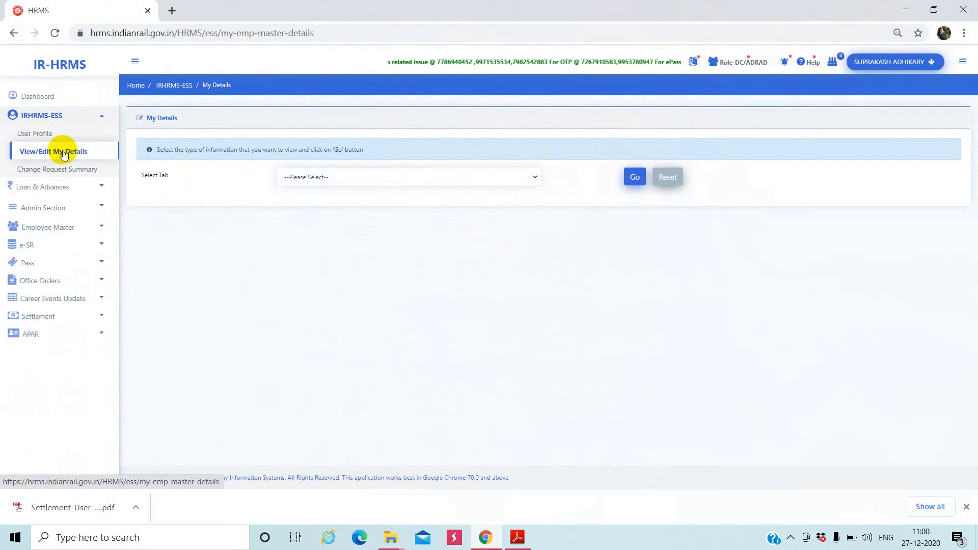
- Reopen View/Edit My Details and expand the Select Tab list of information types
left_click(64, 152)
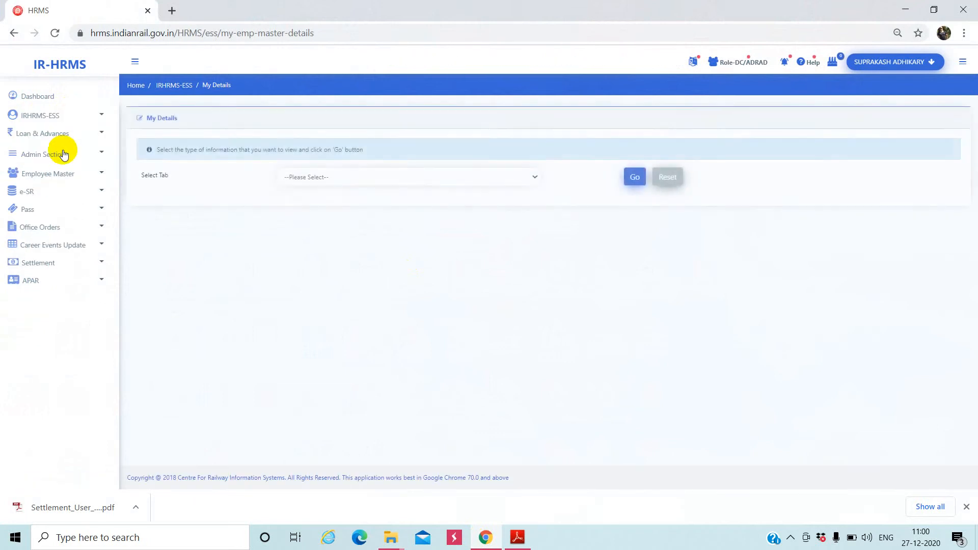
left_click(384, 182)
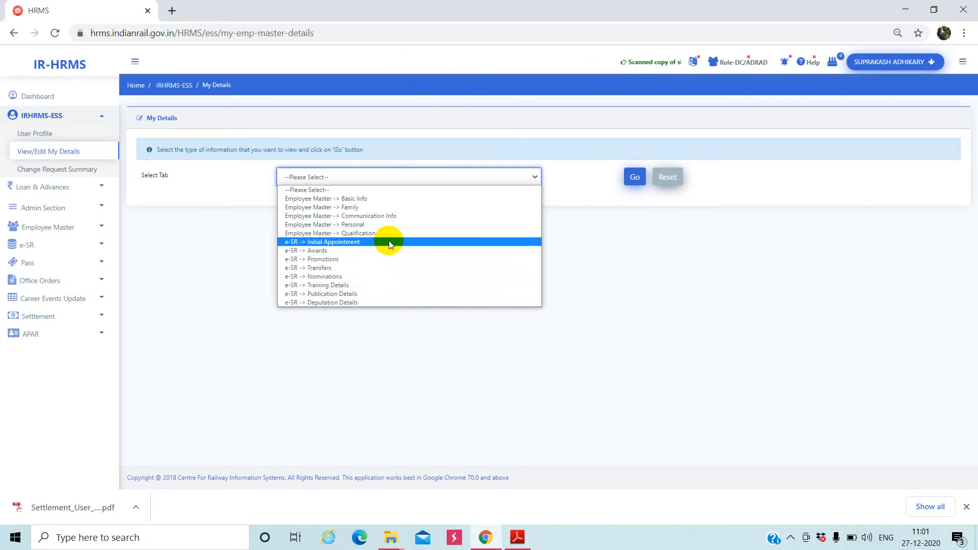
- Load Employee Master → Family and review the Family Member 2 and Family Member 1 records
left_click(360, 209)
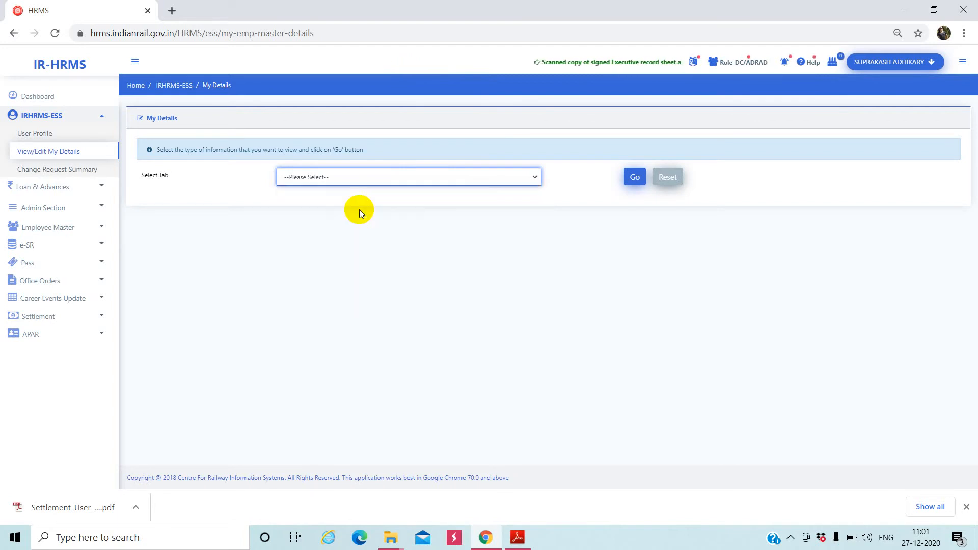
left_click(632, 182)
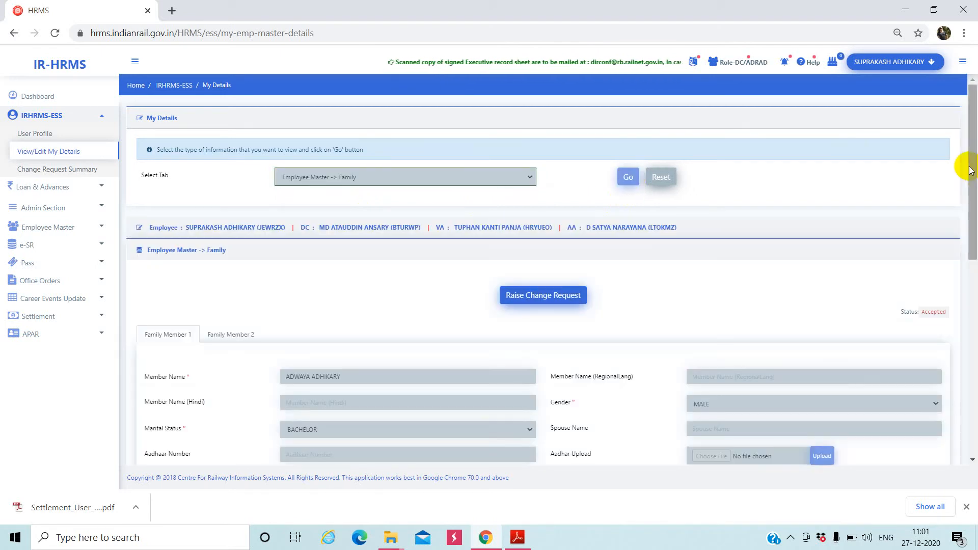
left_click_drag(970, 171, 963, 220)
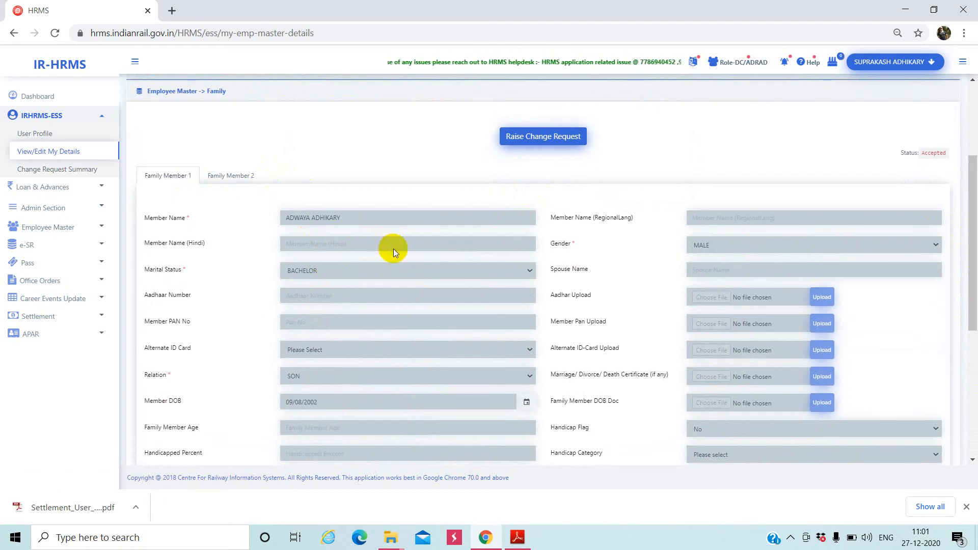
left_click(239, 181)
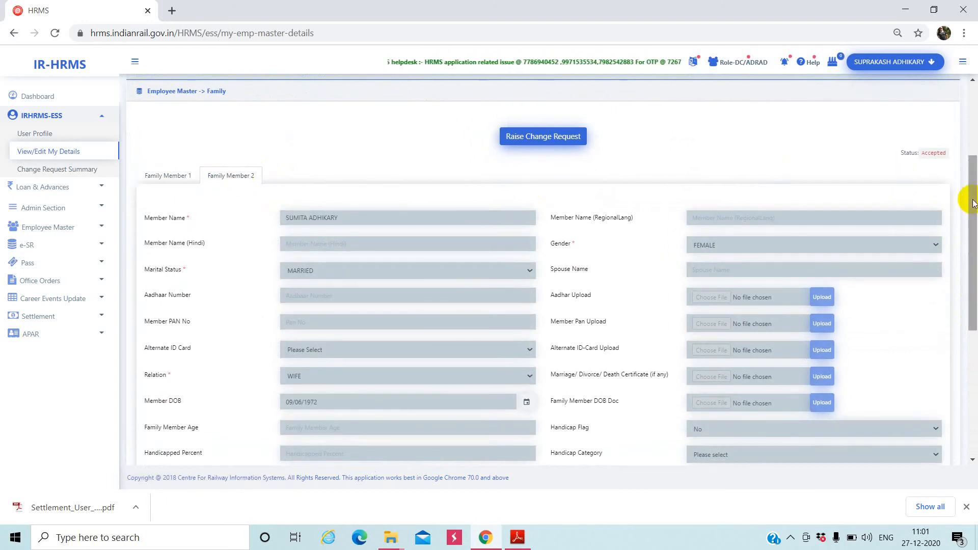
left_click_drag(970, 203, 975, 133)
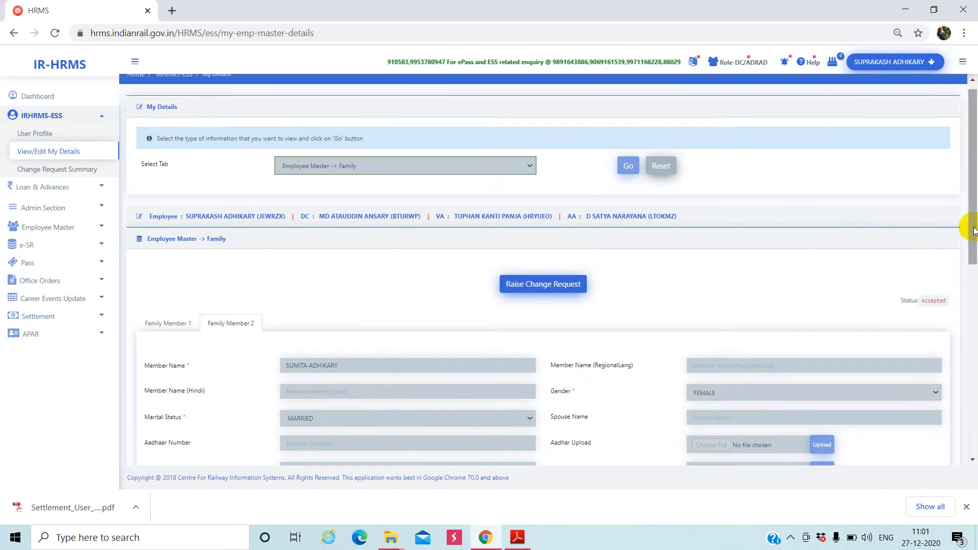
left_click_drag(974, 234, 973, 258)
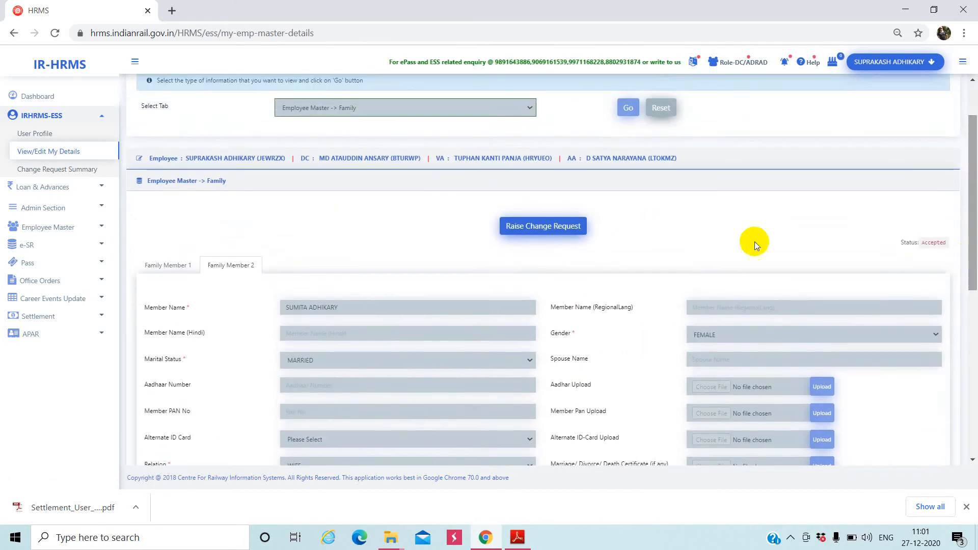
left_click(183, 267)
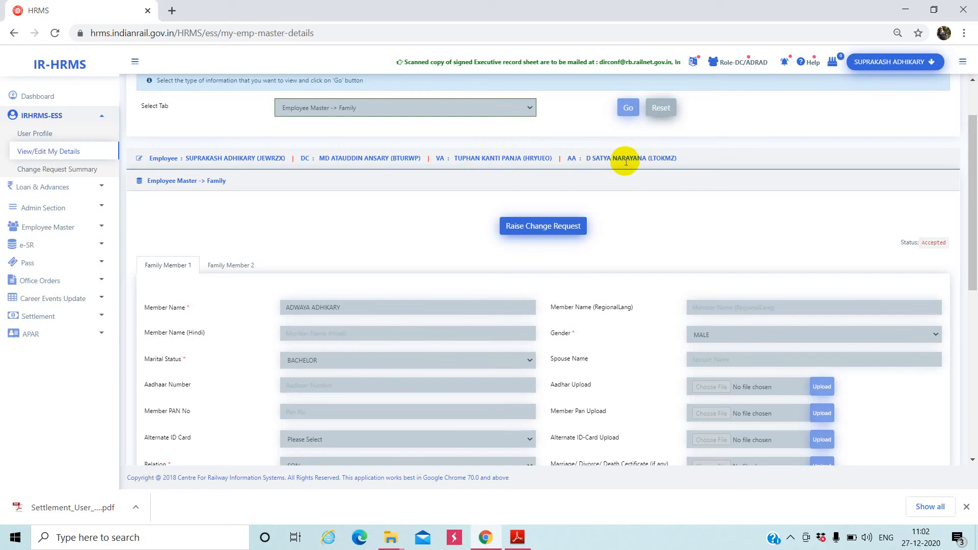
- Raise a change request on Family Member 1, choosing Edit, then Mark for Deletion
left_click(541, 227)
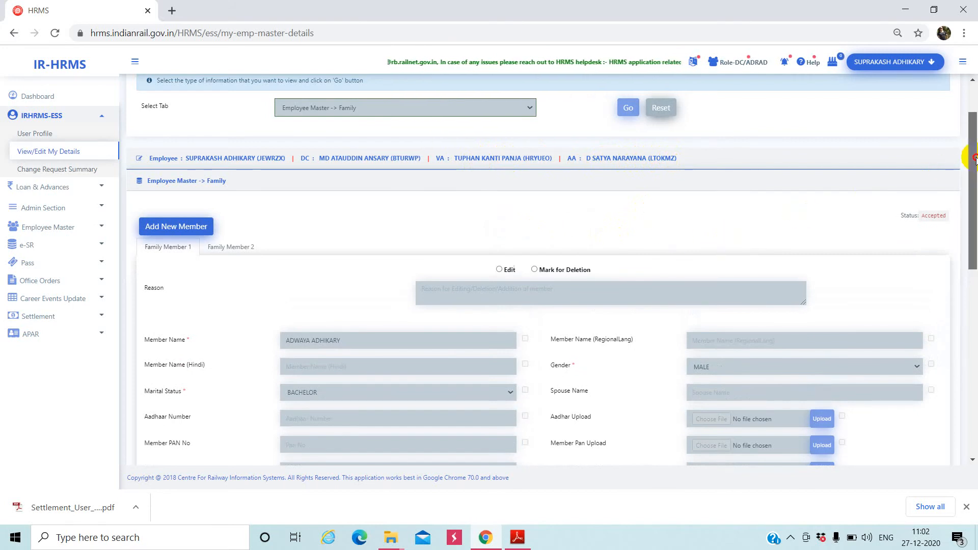
left_click_drag(974, 157, 972, 195)
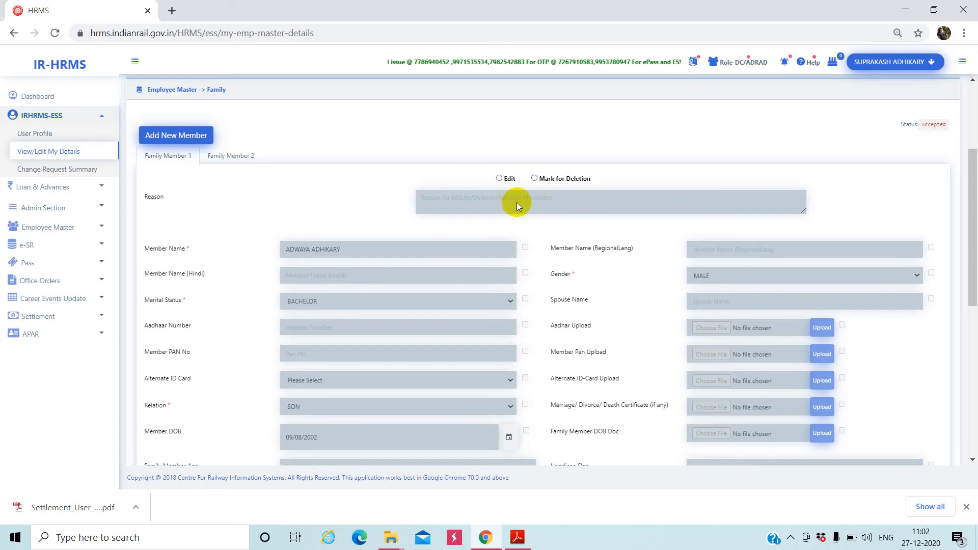
left_click(499, 180)
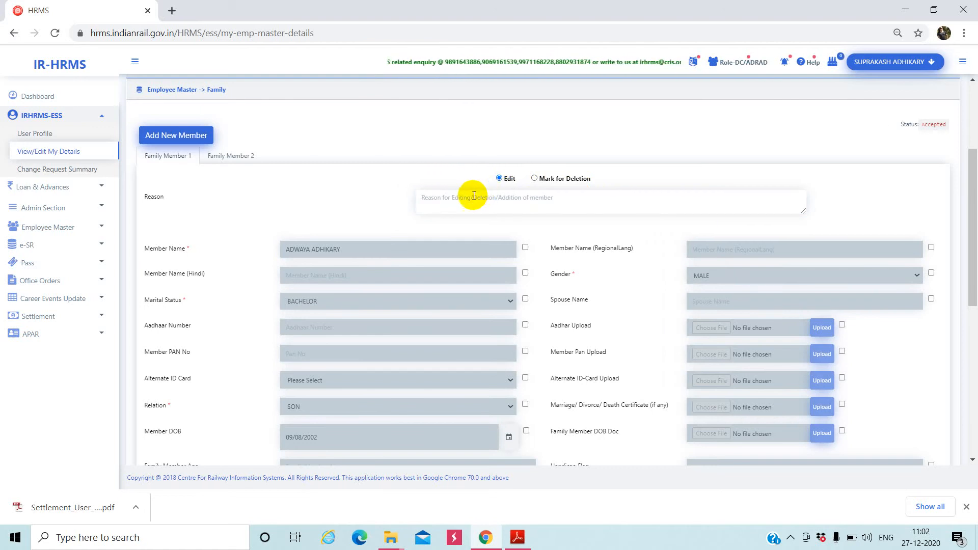
left_click(449, 202)
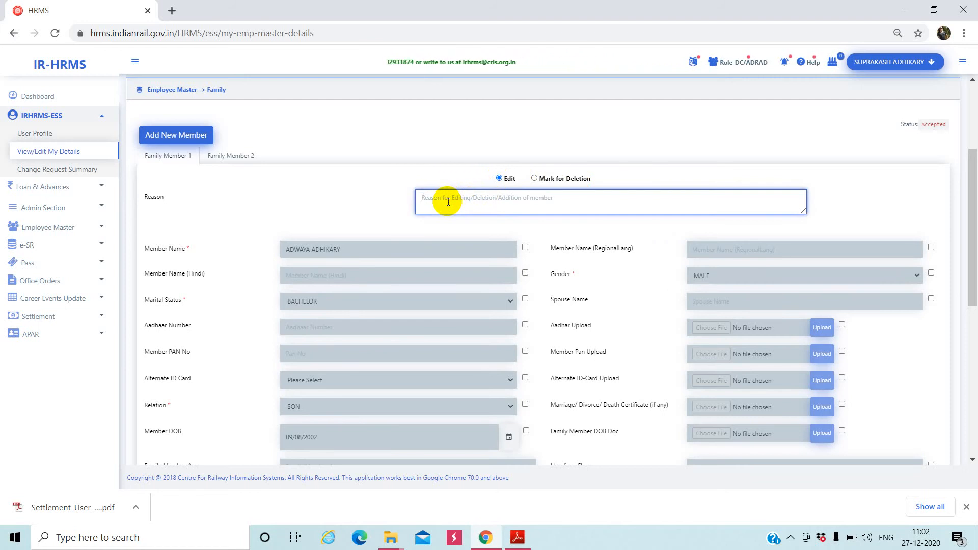
left_click(536, 180)
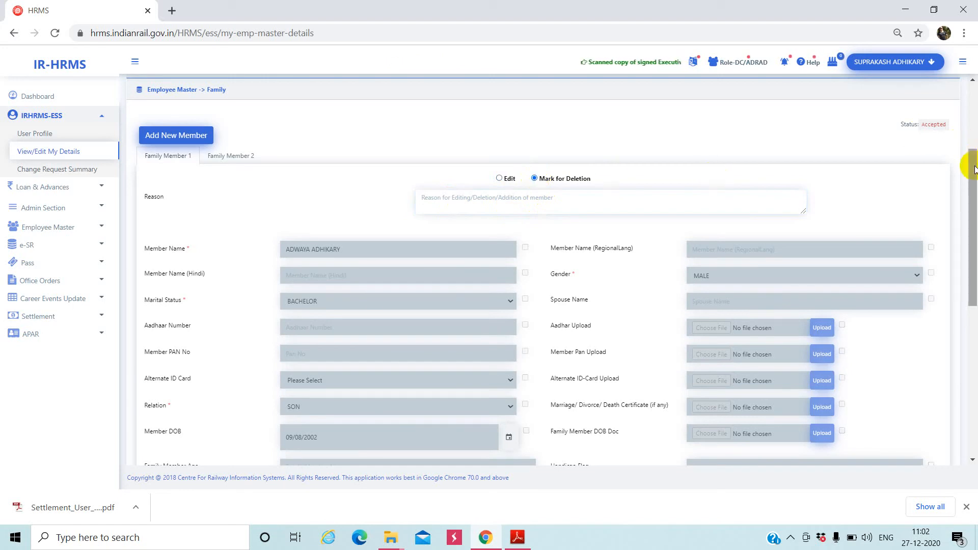
mouse_move(974, 170)
left_mouse_down()
mouse_move(973, 197)
mouse_move(974, 107)
mouse_move(974, 269)
mouse_move(974, 113)
mouse_move(974, 264)
mouse_move(975, 118)
mouse_move(974, 237)
mouse_move(974, 153)
left_mouse_up()
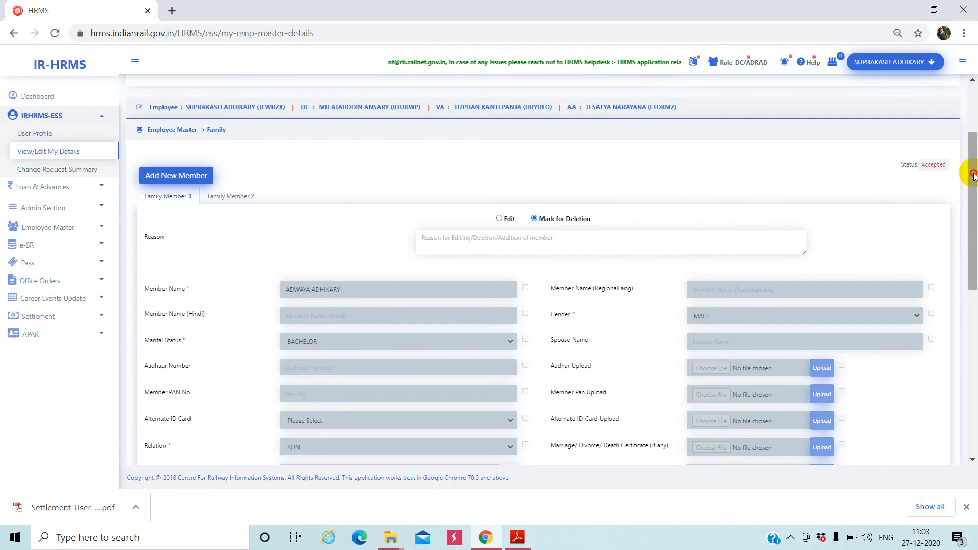
scroll(971, 178, "down", 2)
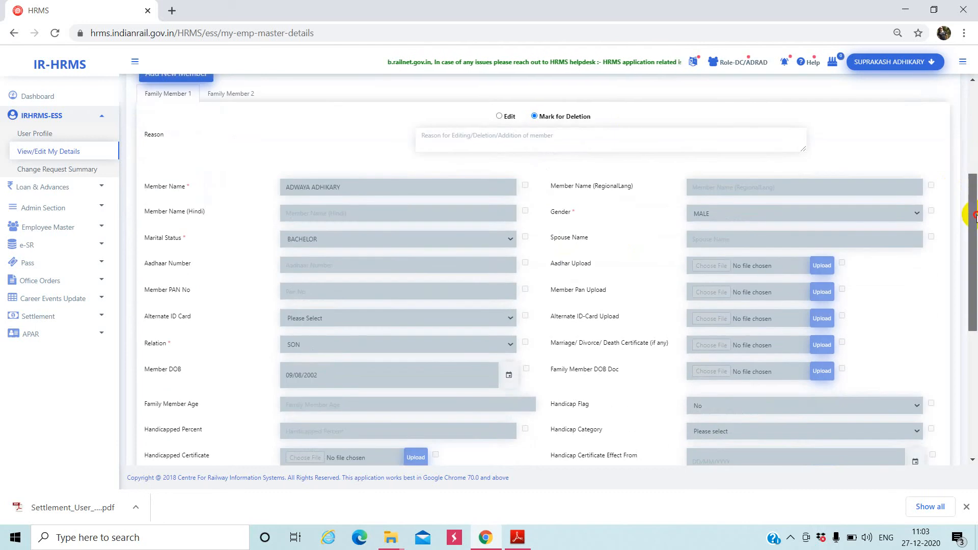
left_click(499, 116)
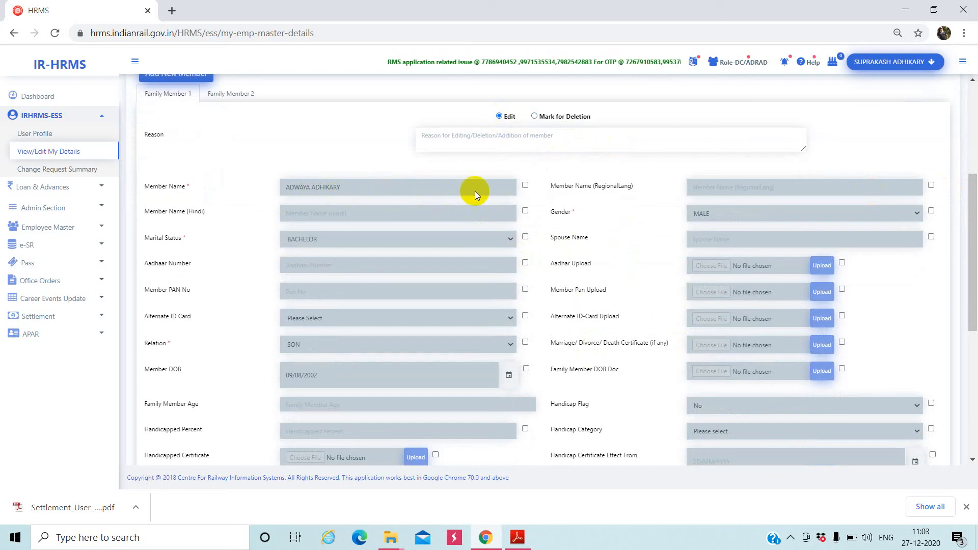
left_click(526, 187)
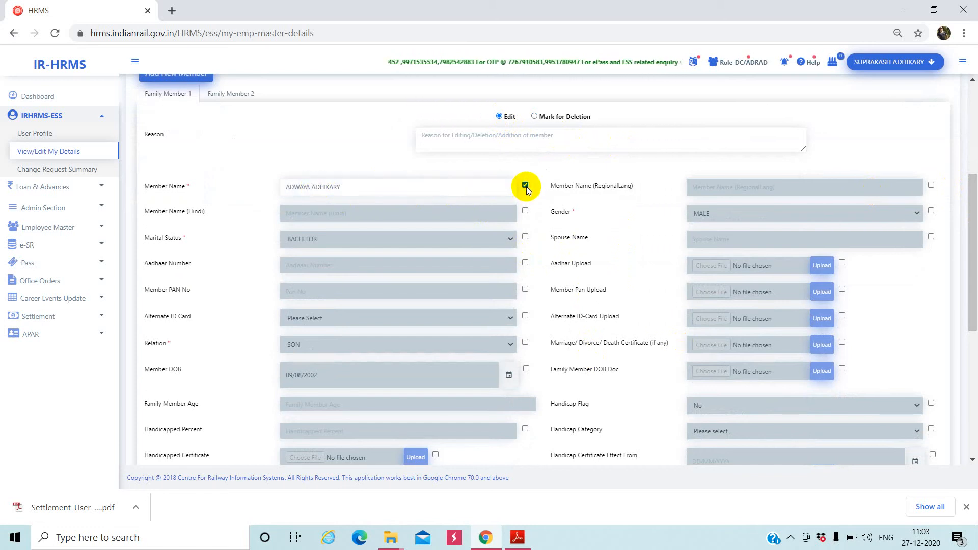
left_click(416, 192)
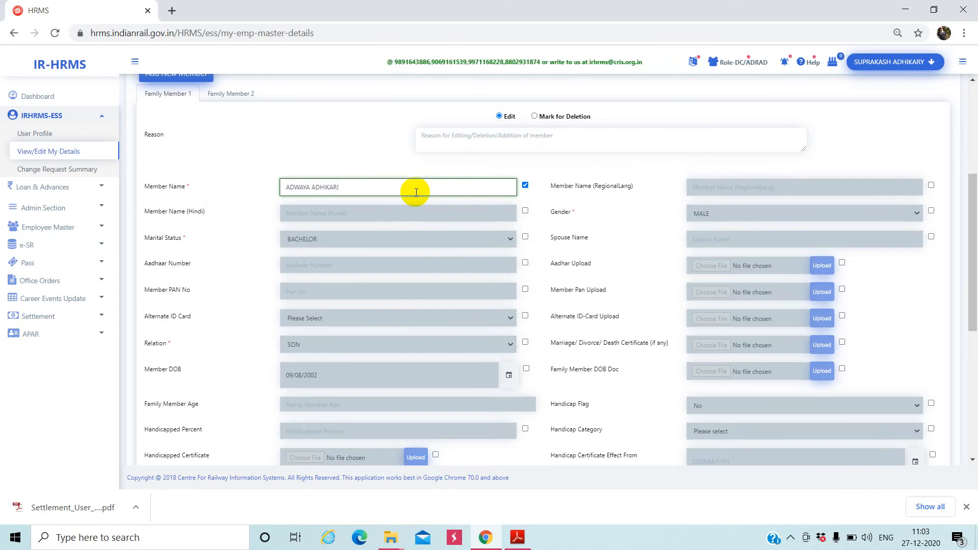
type("I")
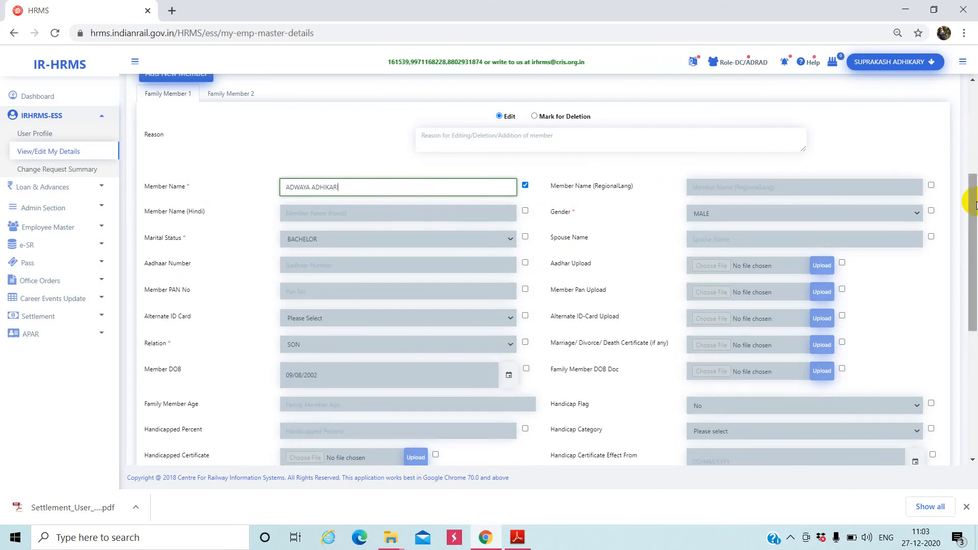
left_click_drag(974, 211, 967, 356)
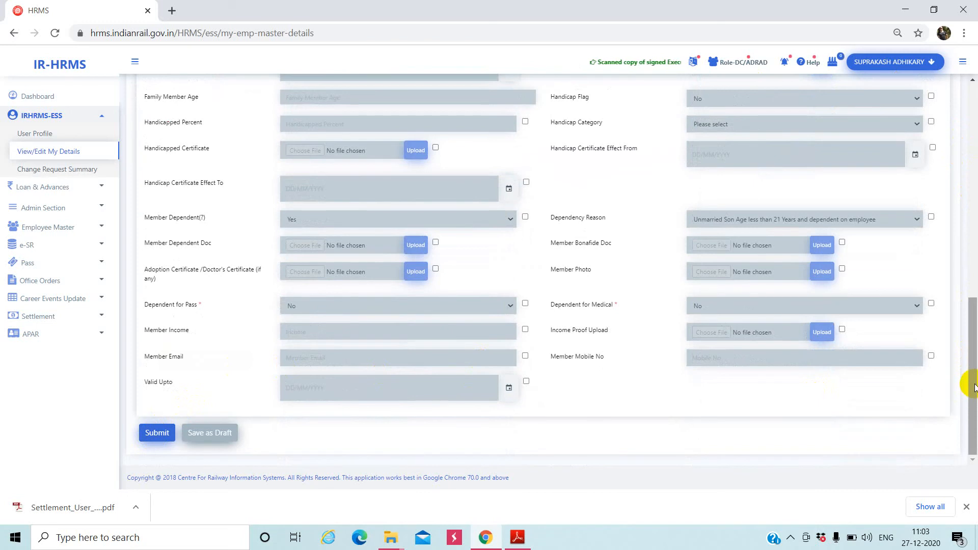
left_click_drag(974, 387, 975, 174)
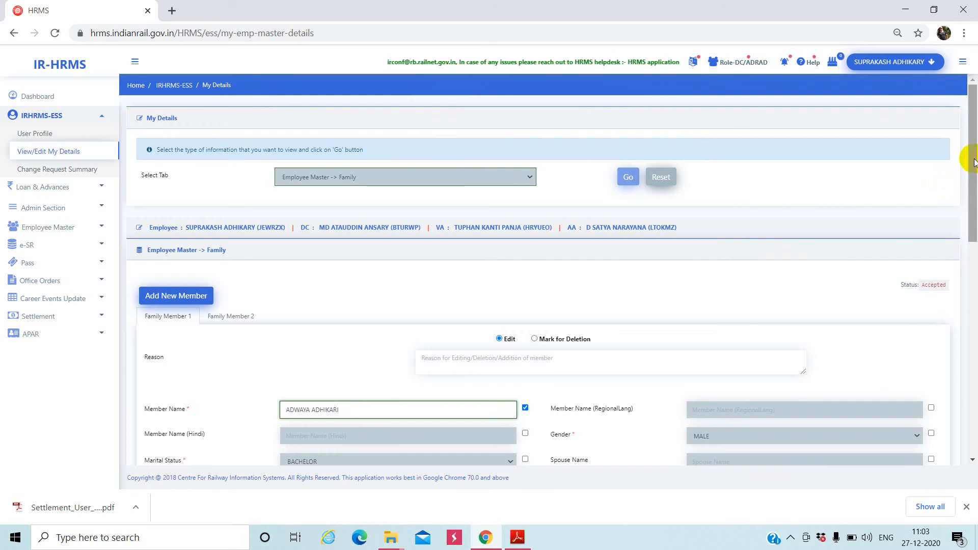
- Flag Family Member 1's Member DOB for change
mouse_move(973, 162)
left_mouse_down()
mouse_move(974, 428)
mouse_move(974, 142)
left_mouse_up()
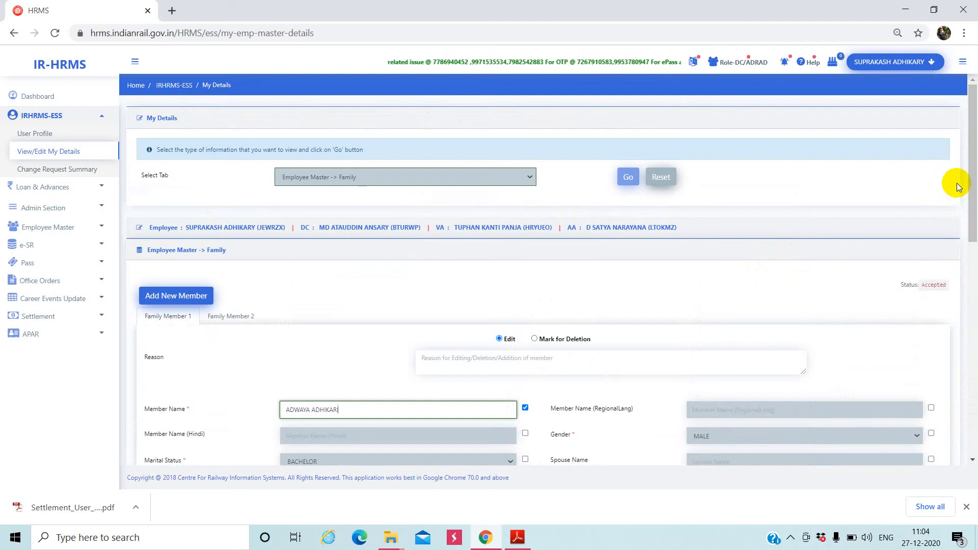
left_click_drag(974, 150, 962, 203)
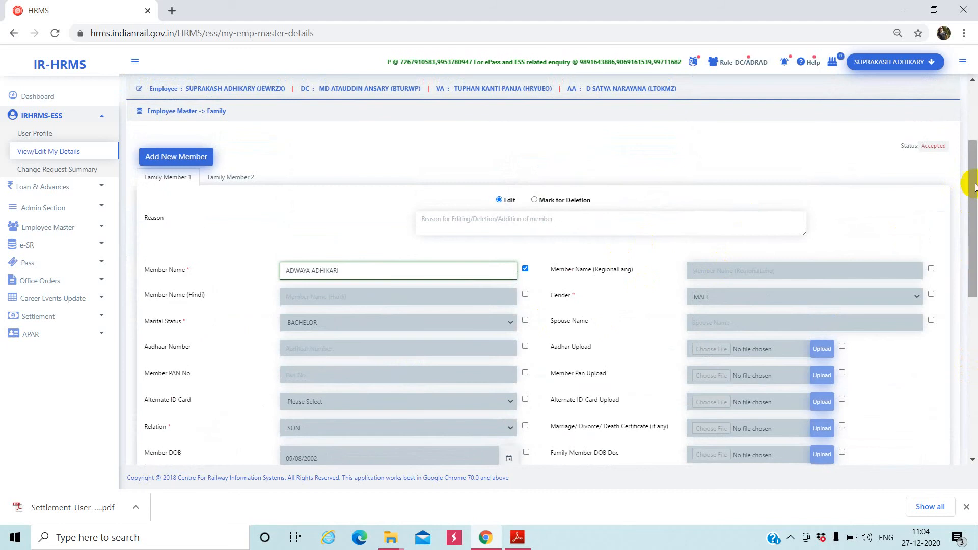
left_click_drag(973, 184, 963, 251)
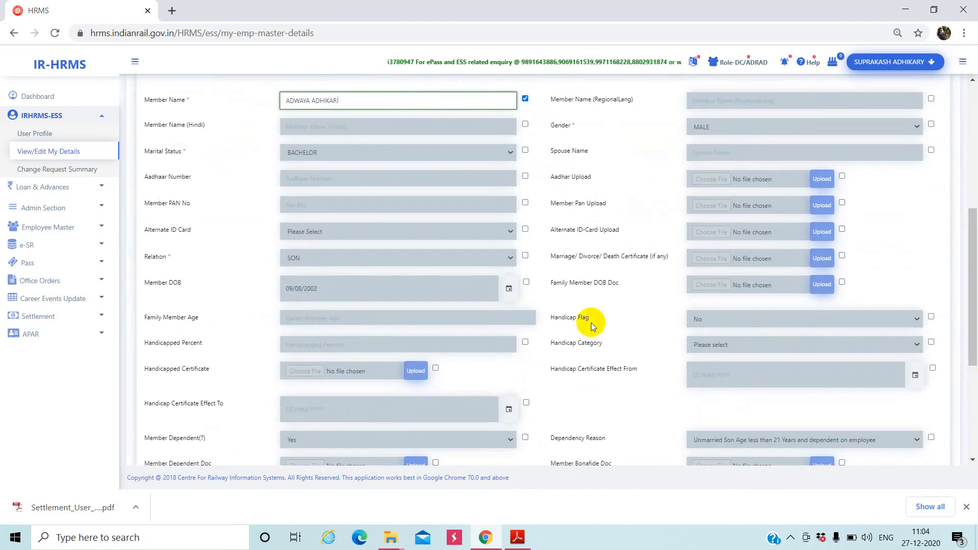
left_click(527, 283)
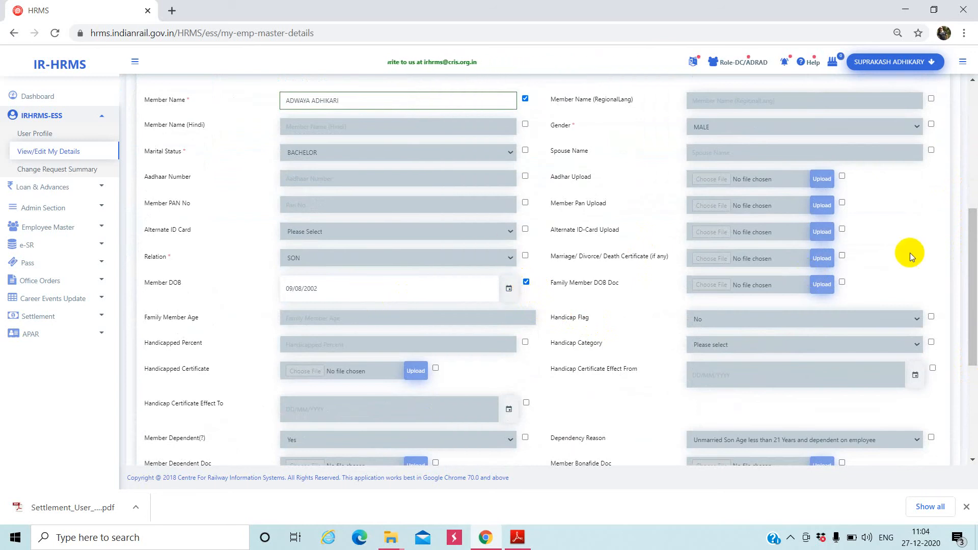
- Reset the form to discard the Family change request and reopen the information-type list
left_click_drag(972, 250, 974, 123)
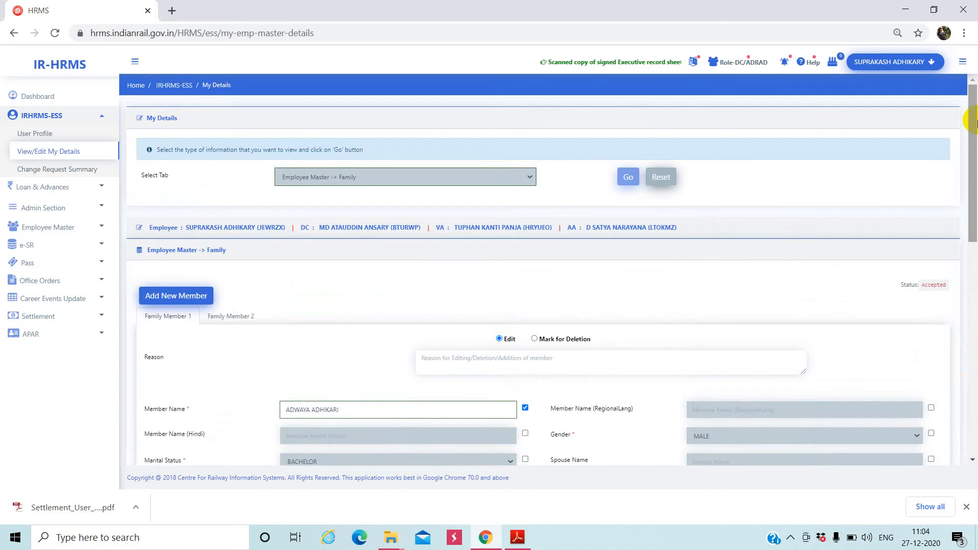
left_click(658, 177)
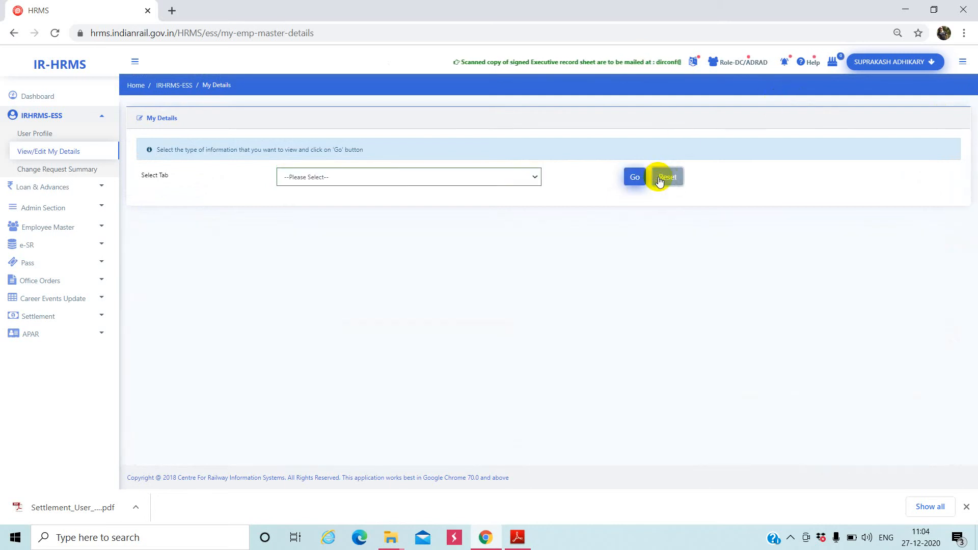
left_click(517, 178)
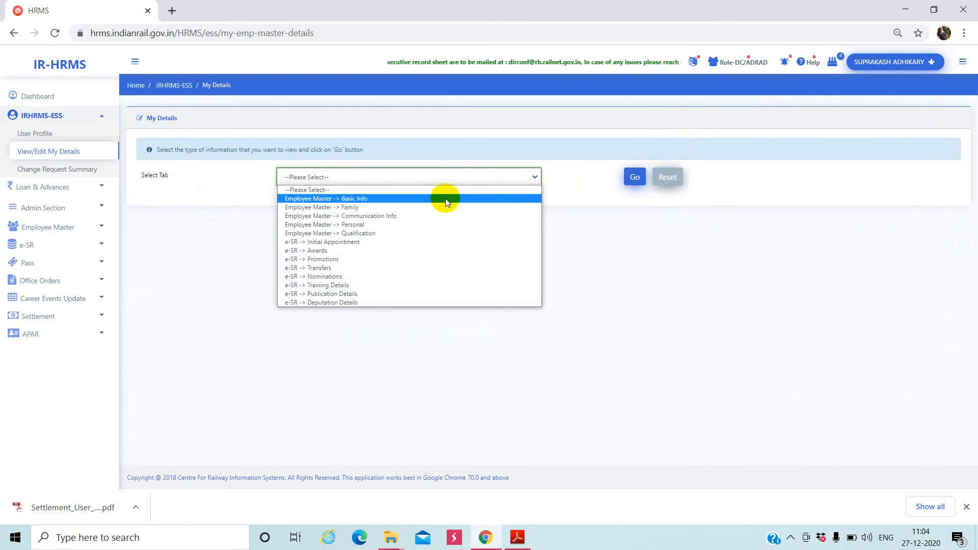
- Load Employee Master → Communication Info and scroll through its contact numbers, emails and addresses
left_click(413, 219)
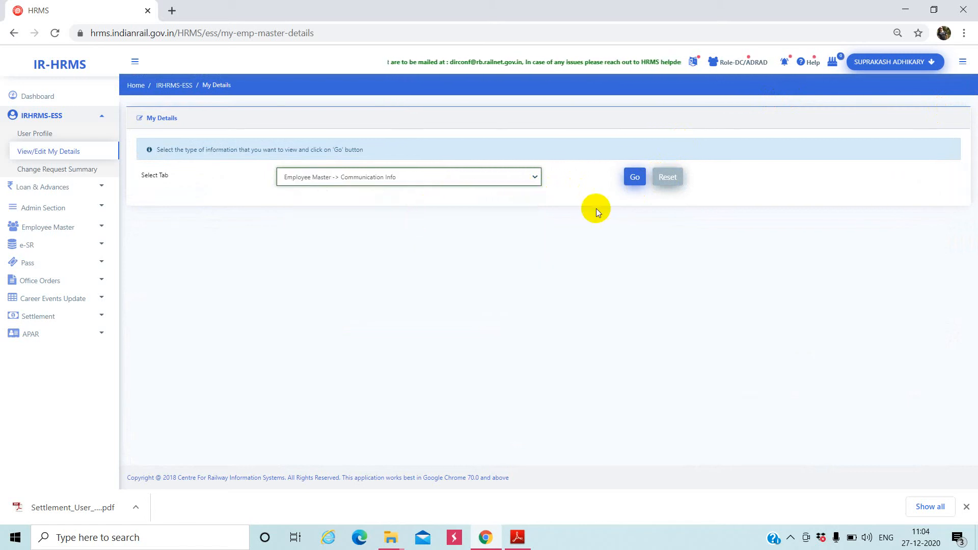
left_click(631, 180)
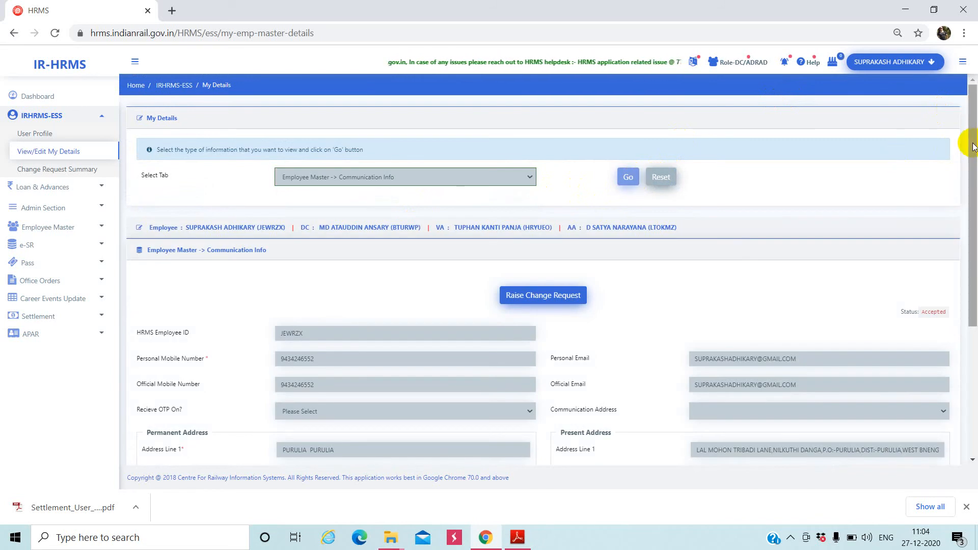
left_click_drag(973, 146, 955, 258)
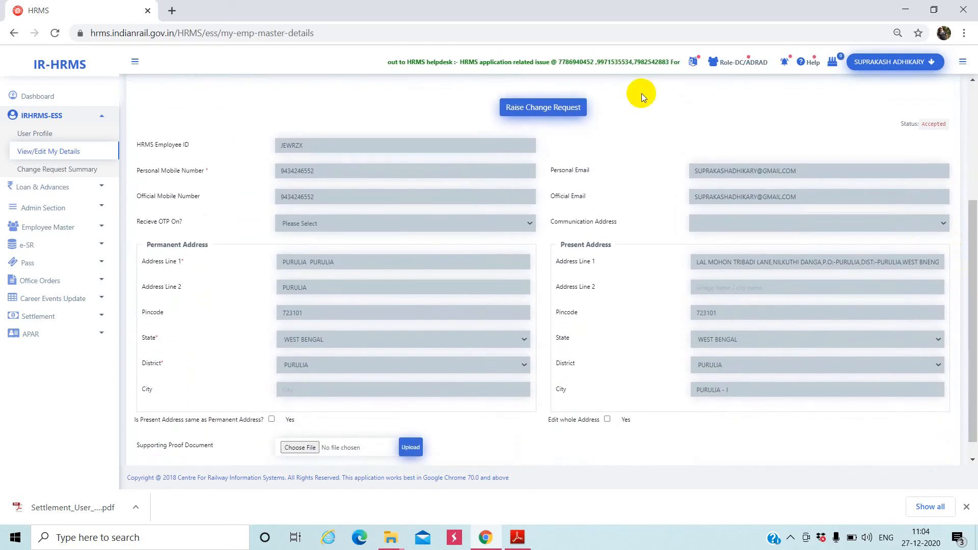
- Raise a change request with reason 'PLEASE CHANGE MY MOBILE NUMBER AS IT IS NO LONGER VALID'
left_click(548, 116)
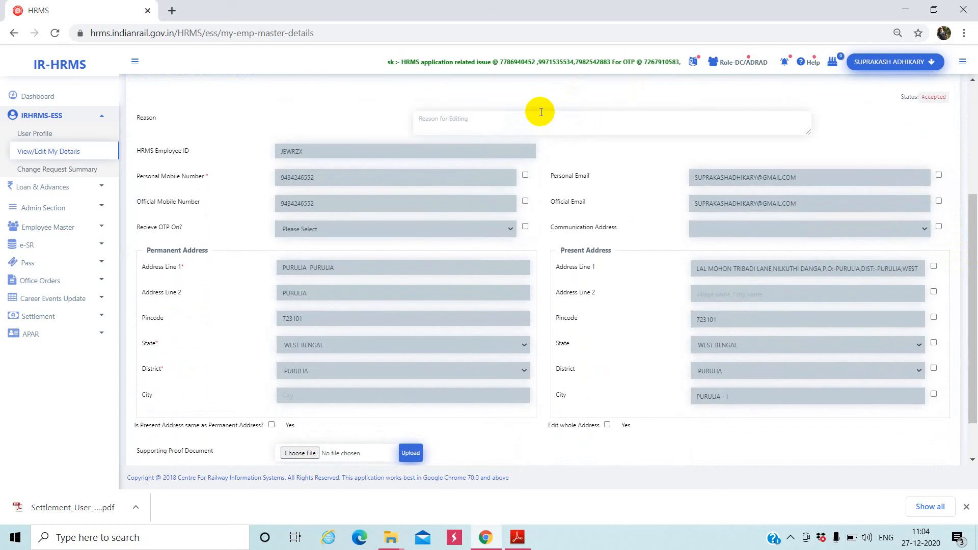
left_click(497, 114)
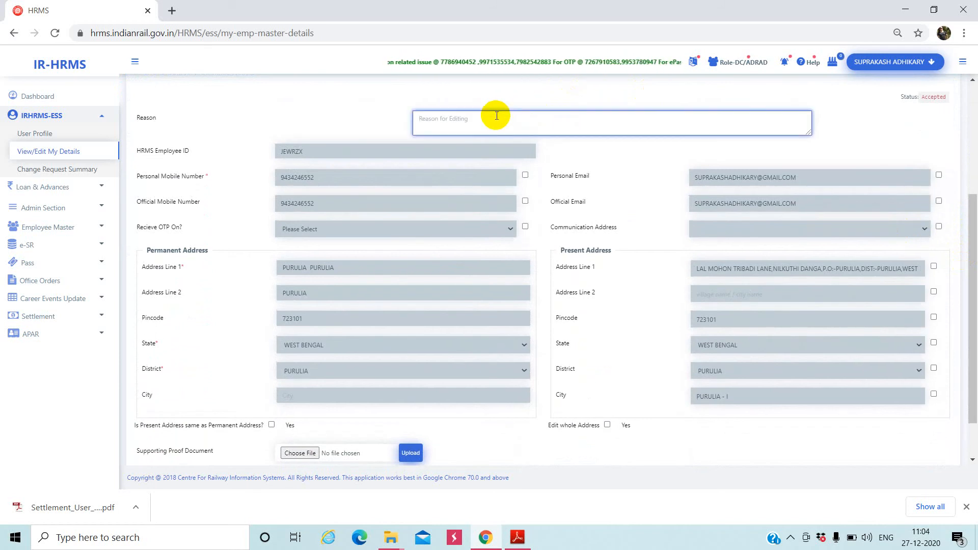
type("PLEASE")
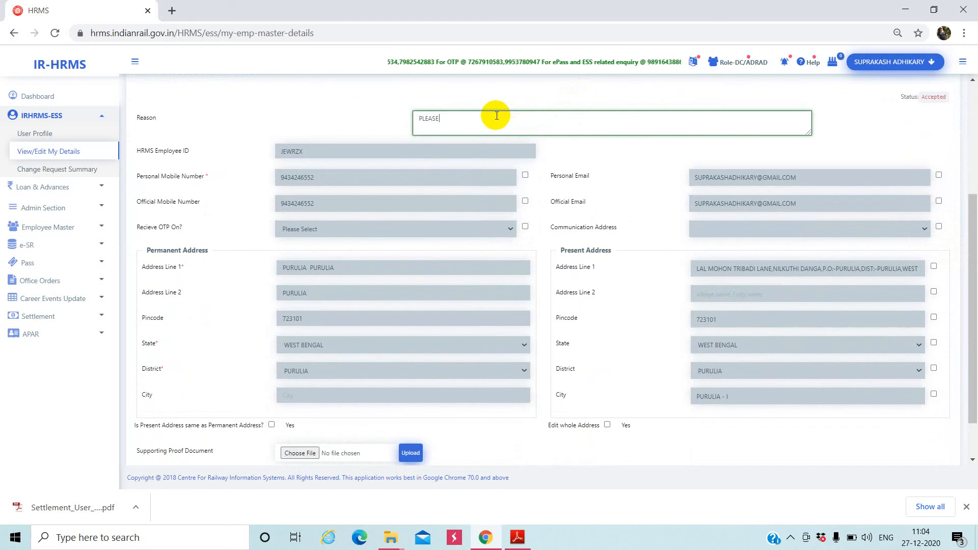
type(" CHANGE")
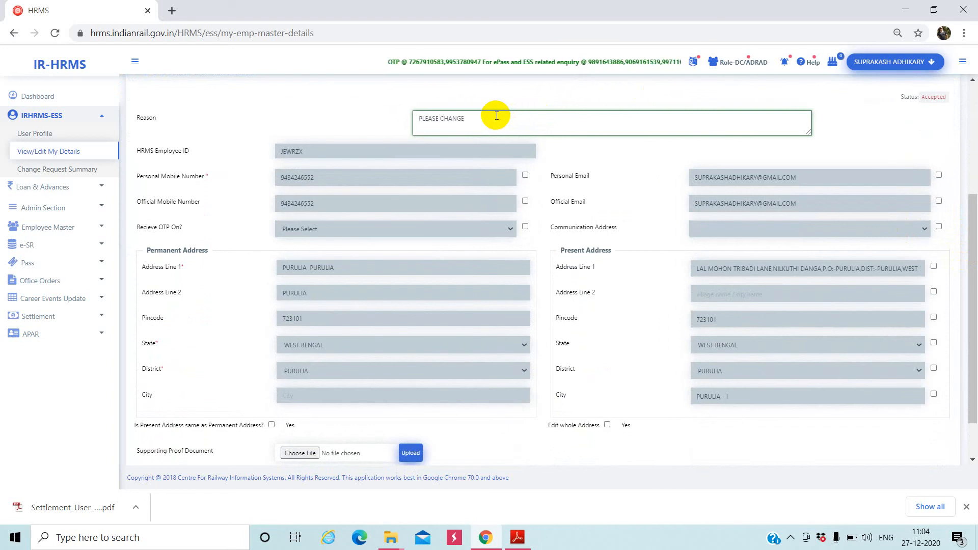
type(" MY")
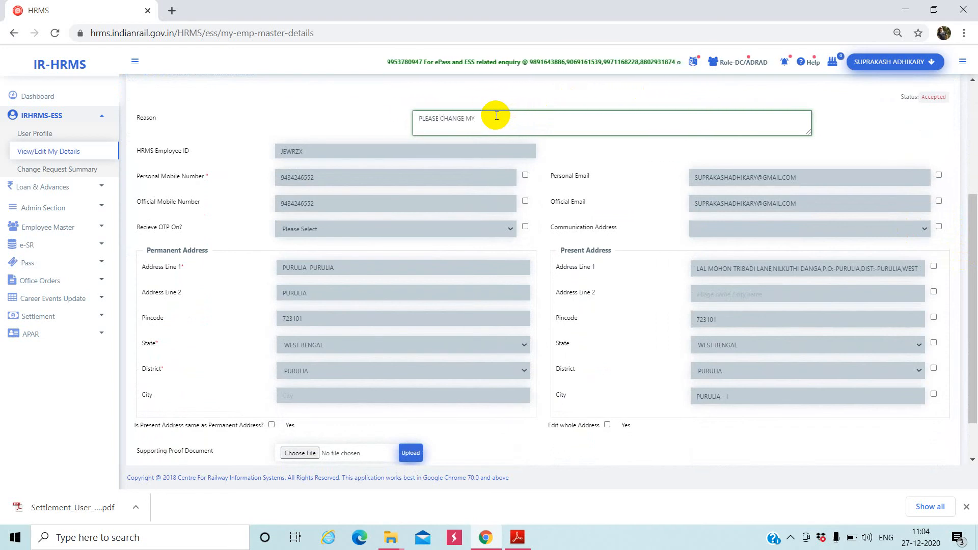
type(" MOBILE")
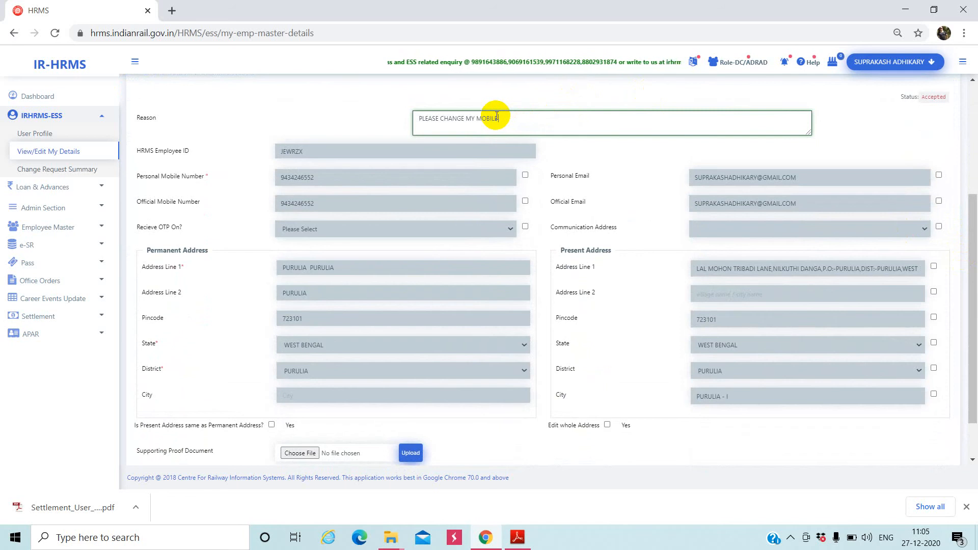
type(" NUMBER AS")
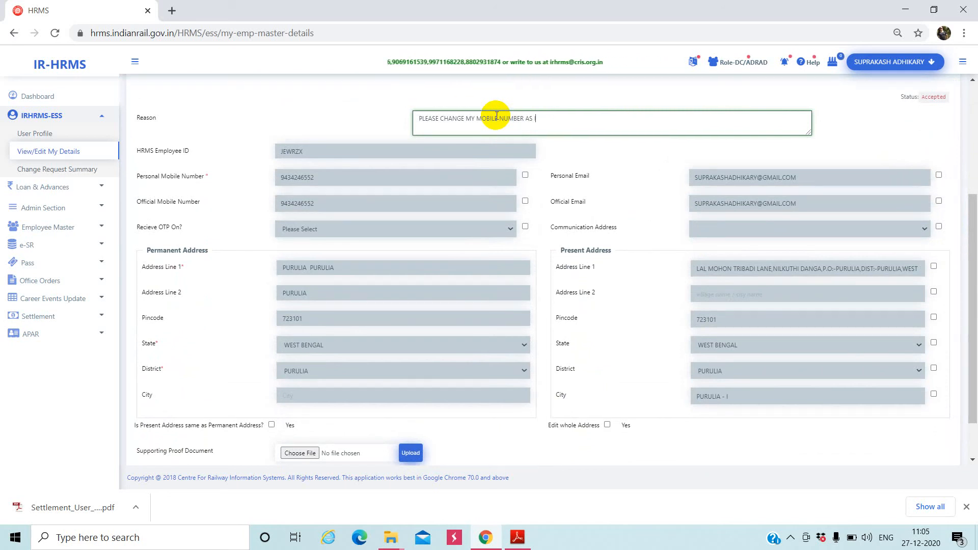
type(" IT IS")
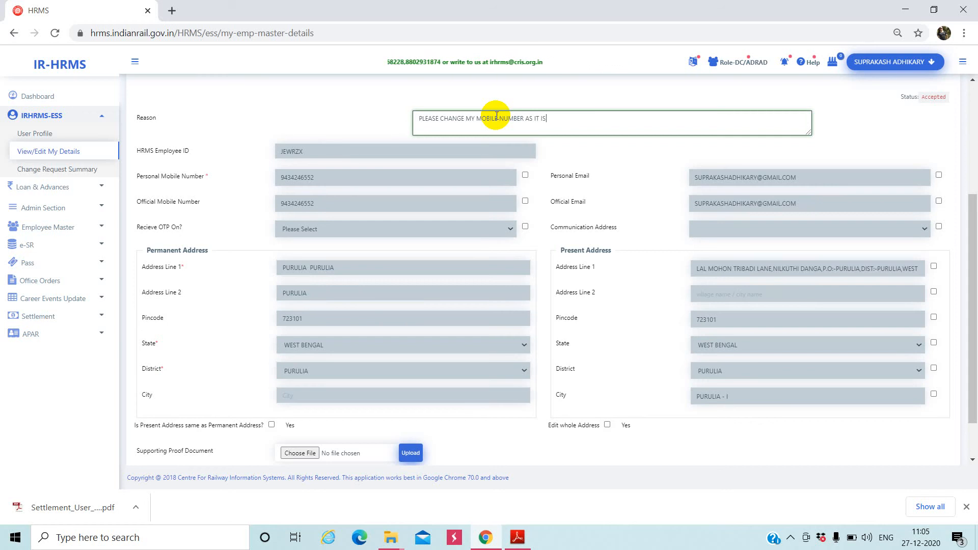
type(" NO LON")
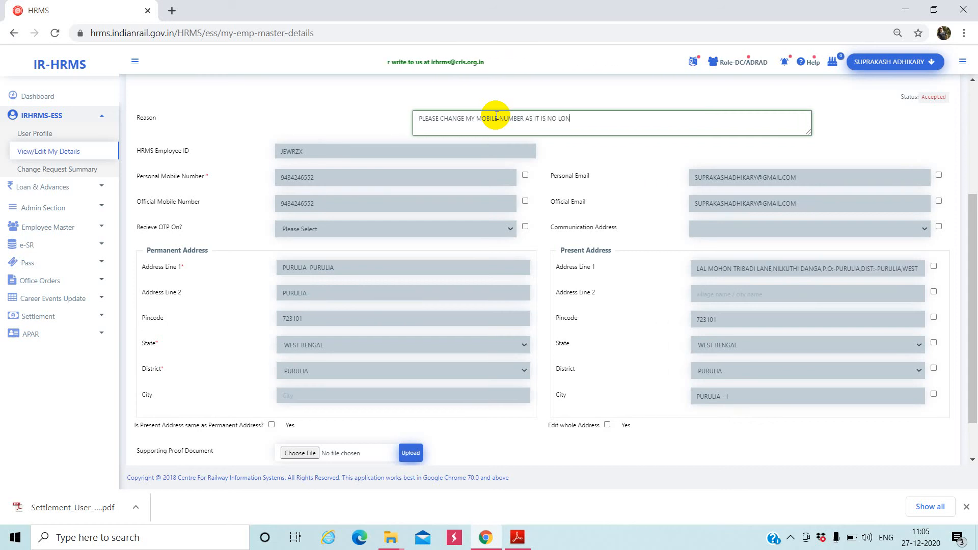
type("GER VALID")
- Flag Official Mobile Number and replace it with the new mobile number
left_click(525, 202)
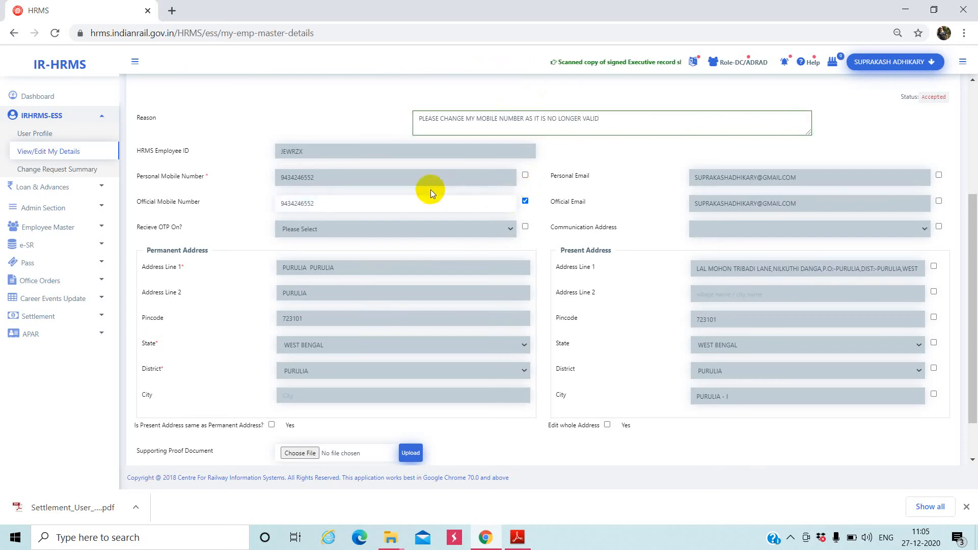
left_click(390, 204)
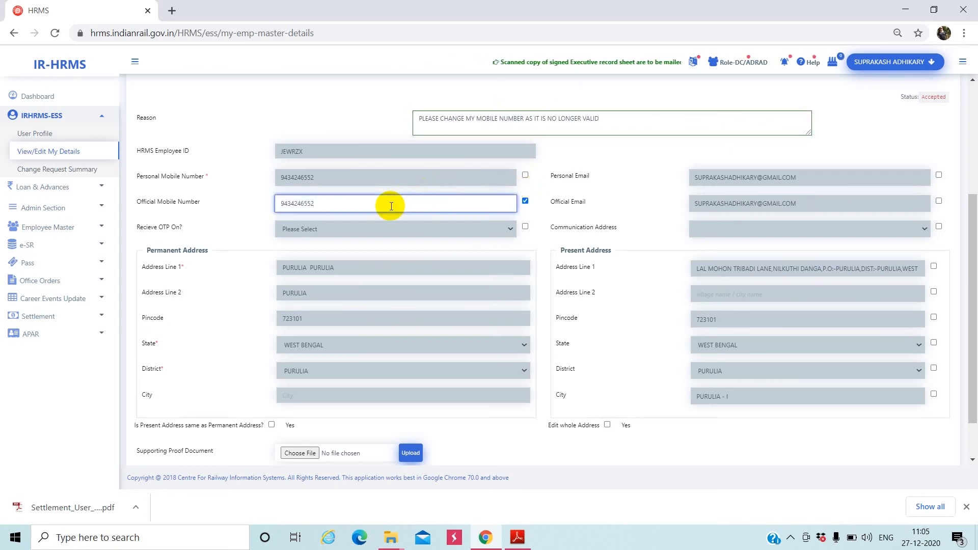
key("BackSpace")
key("BackSpace")
key("BackSpace")
key("BackSpace")
key("BackSpace")
key("BackSpace")
key("BackSpace")
key("BackSpace")
key("BackSpace")
key("BackSpace")
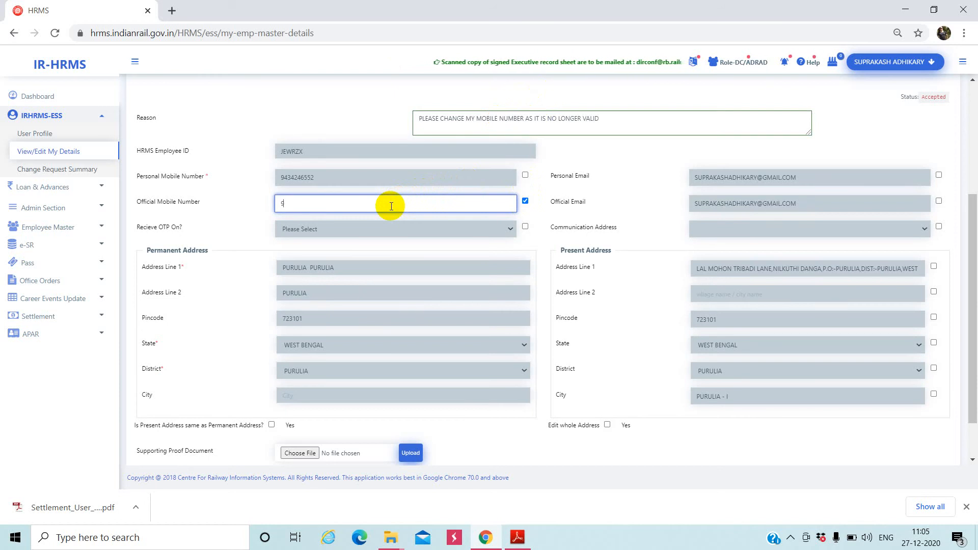
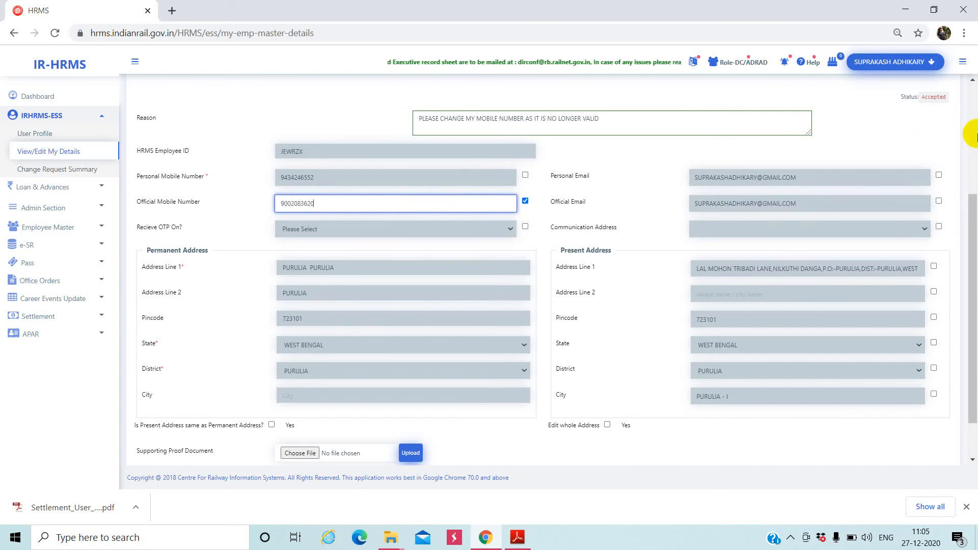
scroll(965, 254, "down", 1)
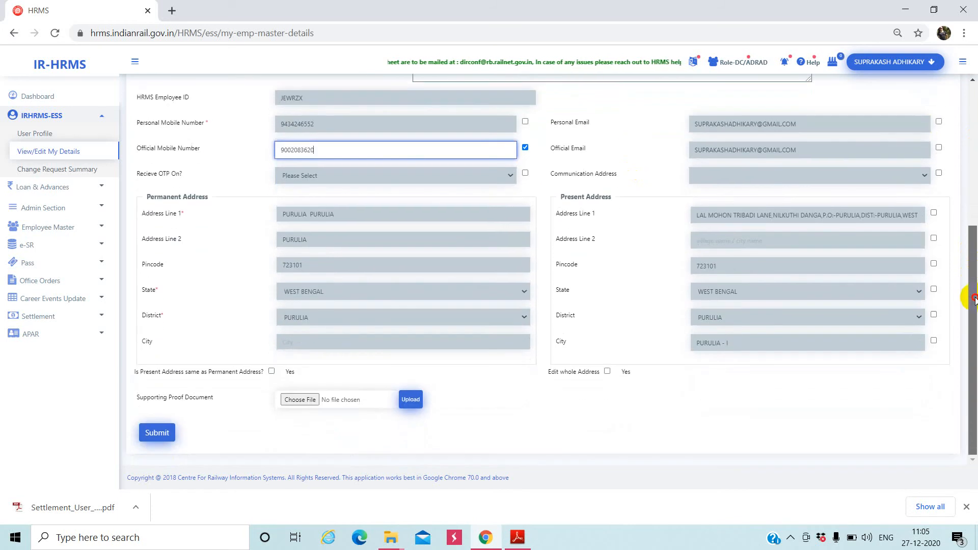
- Choose img20200619_20251390.pdf in the Open dialog for the Supporting Proof Document field
left_click(302, 399)
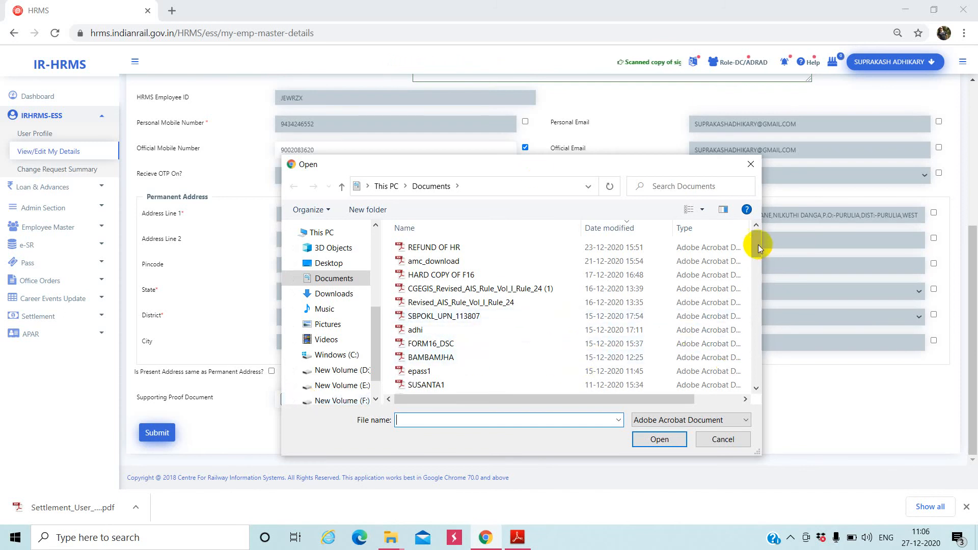
left_click_drag(756, 243, 756, 273)
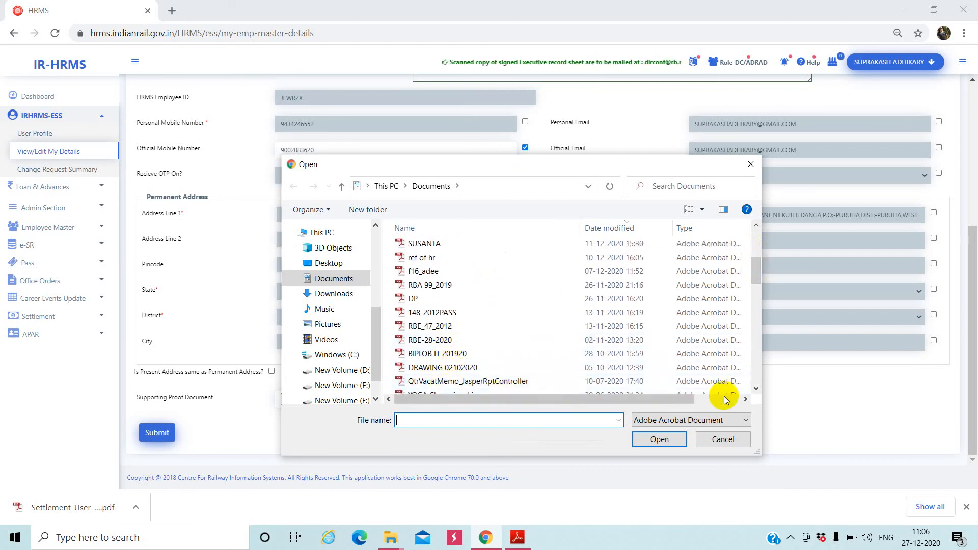
left_click(755, 389)
left_click(755, 388)
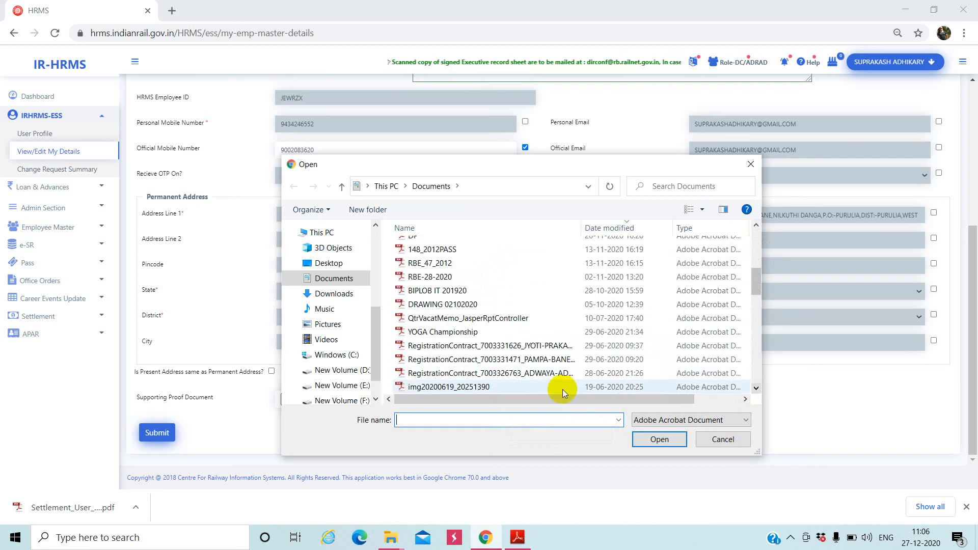
left_click(492, 388)
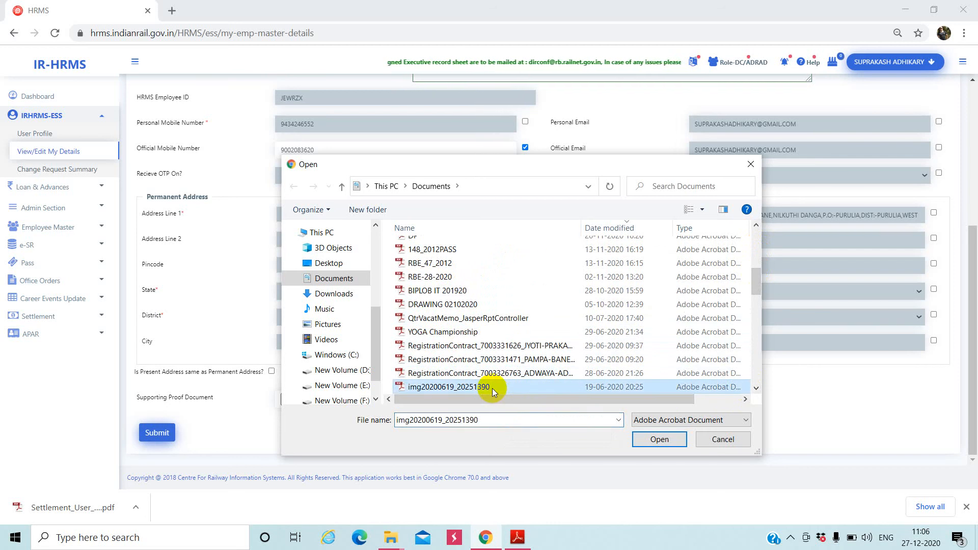
left_click(652, 436)
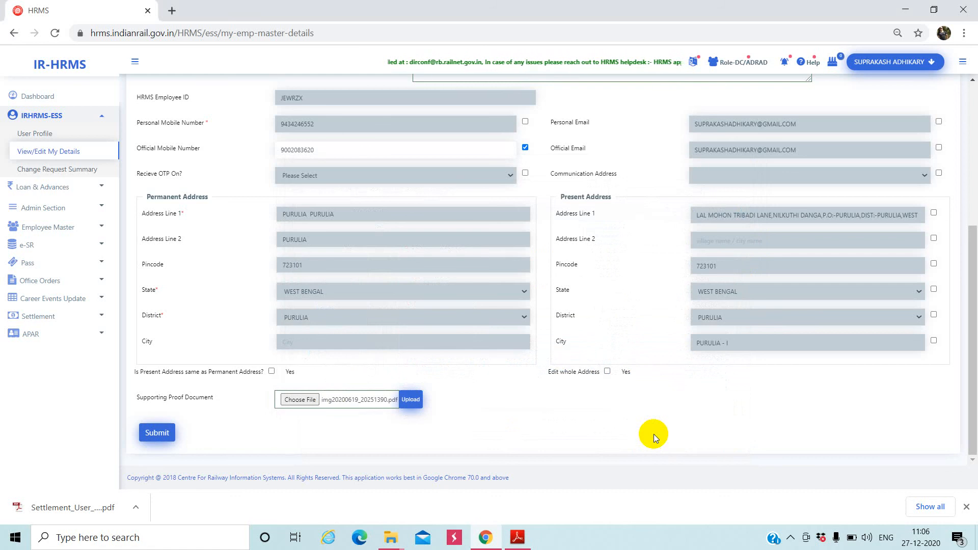
mouse_move(971, 317)
left_mouse_down()
mouse_move(973, 161)
mouse_move(967, 334)
left_mouse_up()
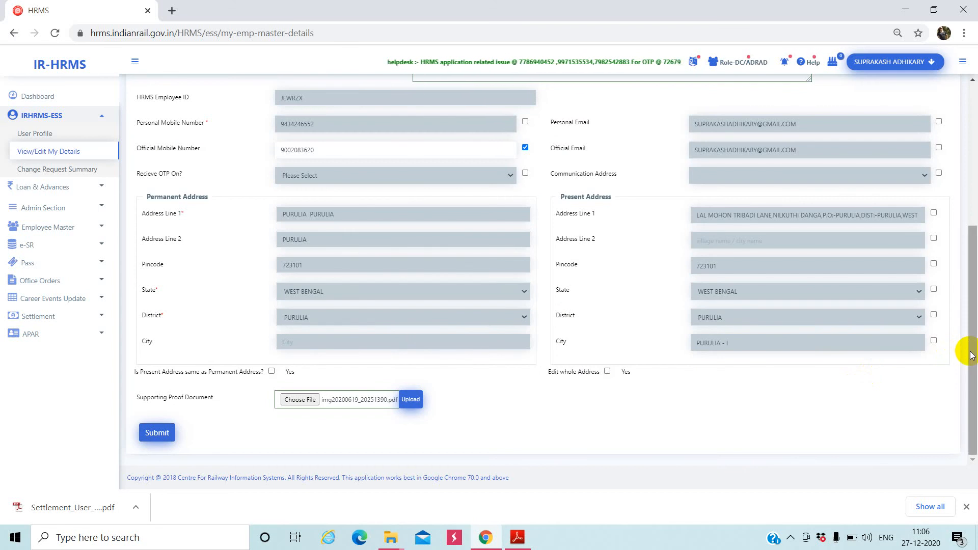
left_click_drag(970, 355, 976, 200)
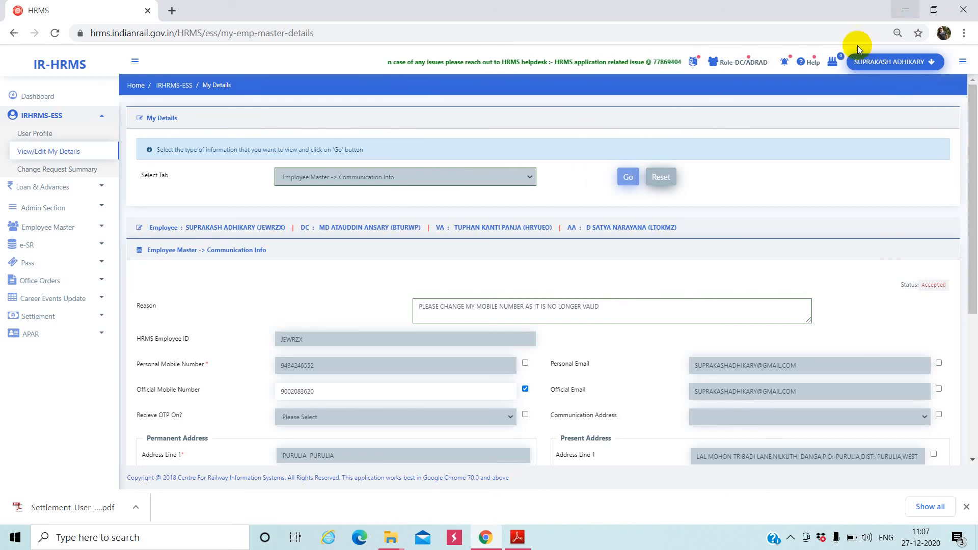
- Minimize the HRMS browser and search Windows for 'CAMER' to launch the Camera app
left_click(899, 9)
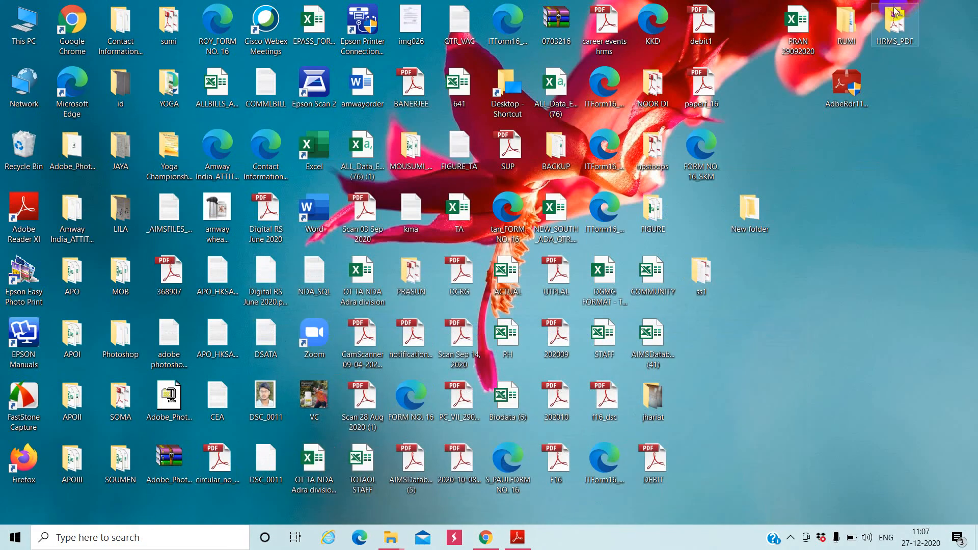
left_click(97, 537)
type("C")
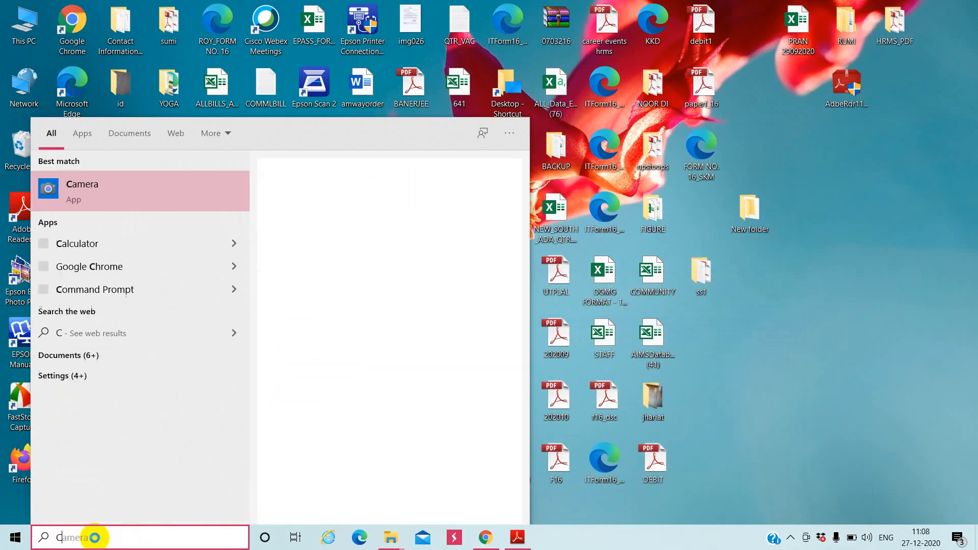
type("AMER")
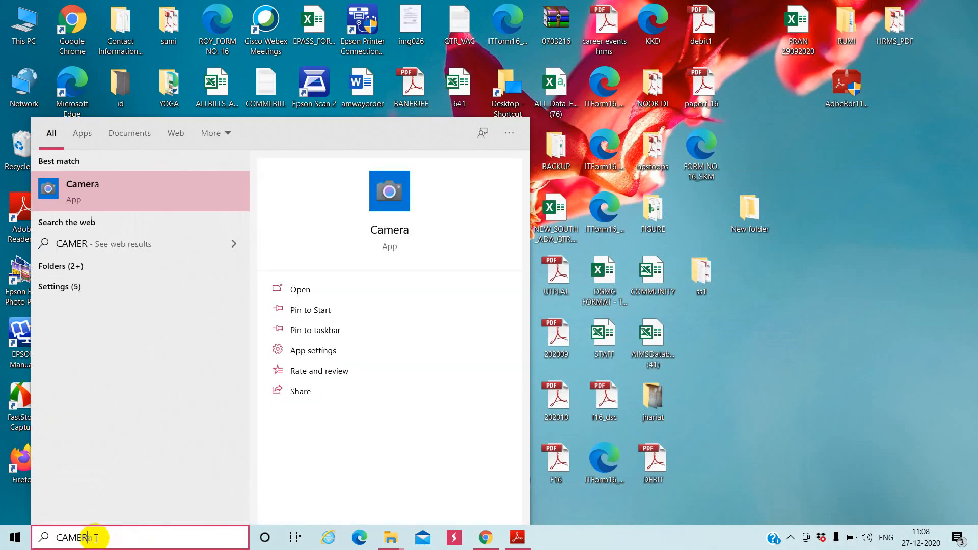
left_click(153, 186)
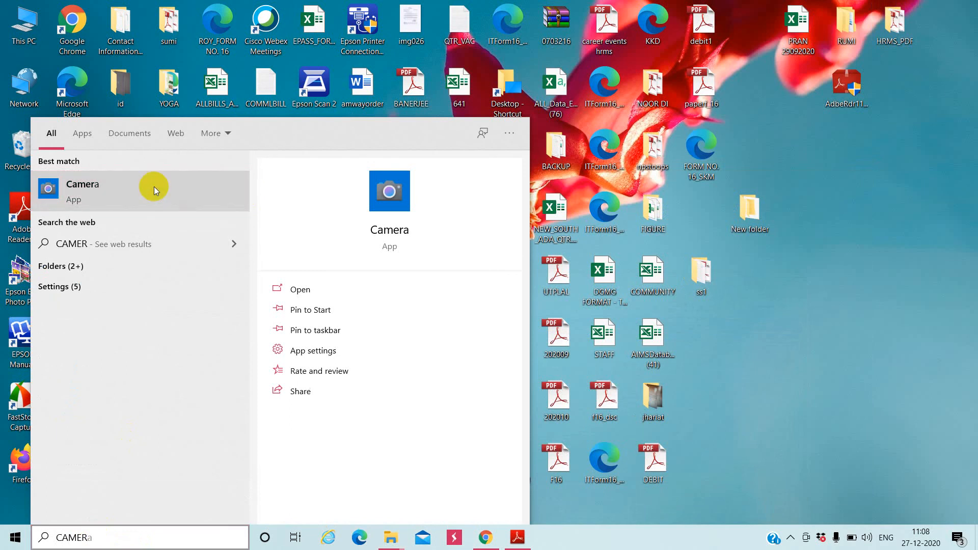